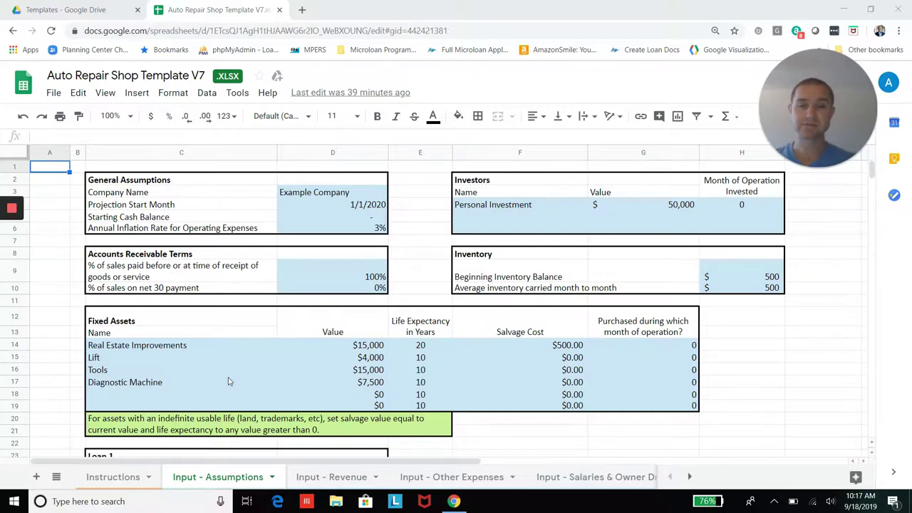
Review the Input - Assumptions sheet from the fixed assets table down through the Loan 1, Loan 2 and Loan 3 sections
click(725, 405)
key(Down)
key(Down)
key(Down)
key(Down)
key(Down)
key(Down)
key(Down)
key(Down)
key(Down)
key(Down)
key(Down)
key(Down)
key(Down)
key(Down)
key(Down)
key(Down)
key(Down)
key(Down)
key(Down)
key(Down)
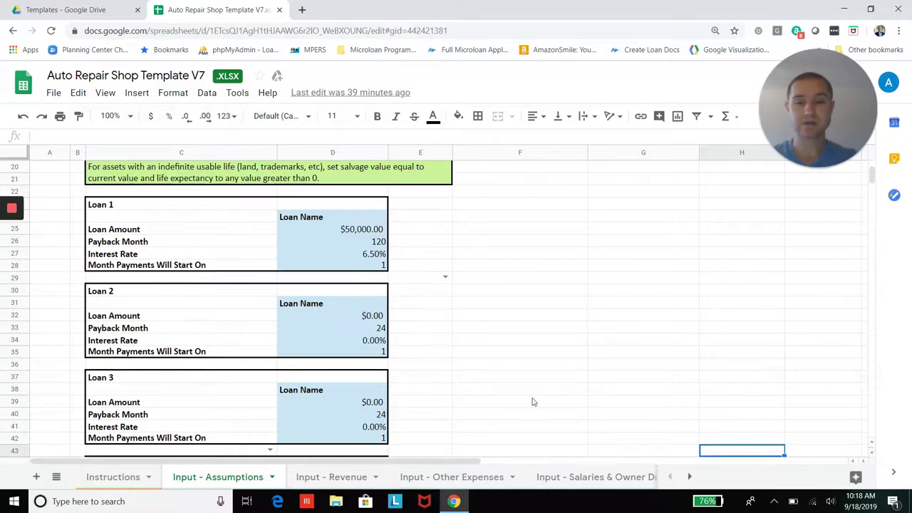
Open the Input - Revenue sheet and review the User Acquisition and General Services Revenue & Cost of Sales sections
click(347, 478)
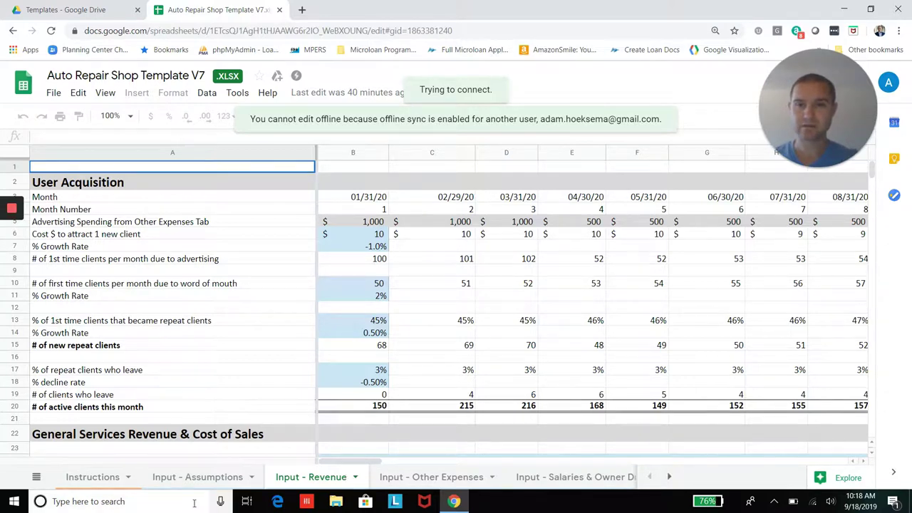
click(288, 396)
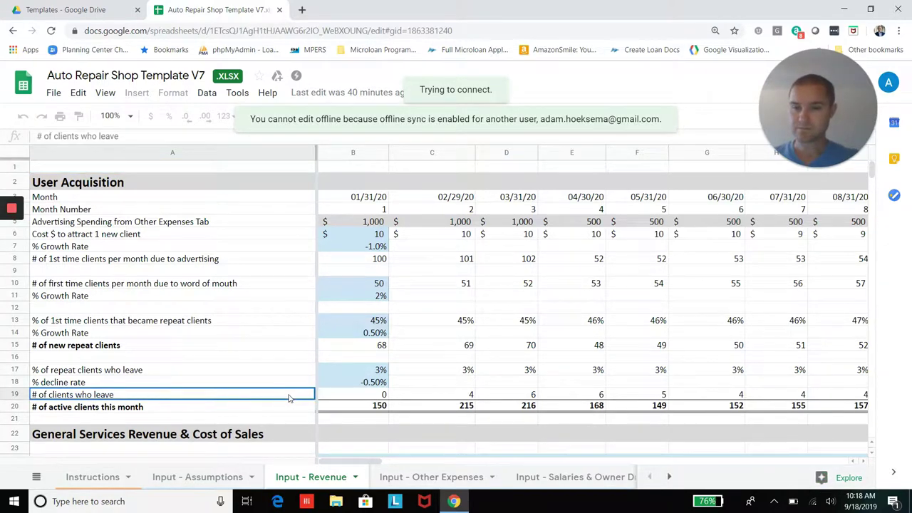
key(Down)
key(Down)
key(Down)
key(Down)
key(Down)
key(Down)
key(Down)
key(Down)
key(Down)
key(Down)
key(Down)
key(Down)
key(Down)
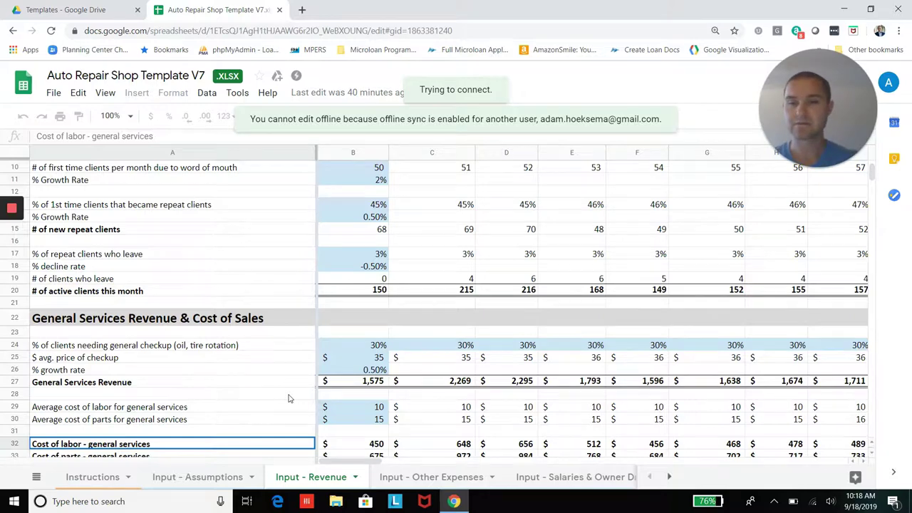
key(Down)
key(Down)
key(Down)
key(Down)
key(Down)
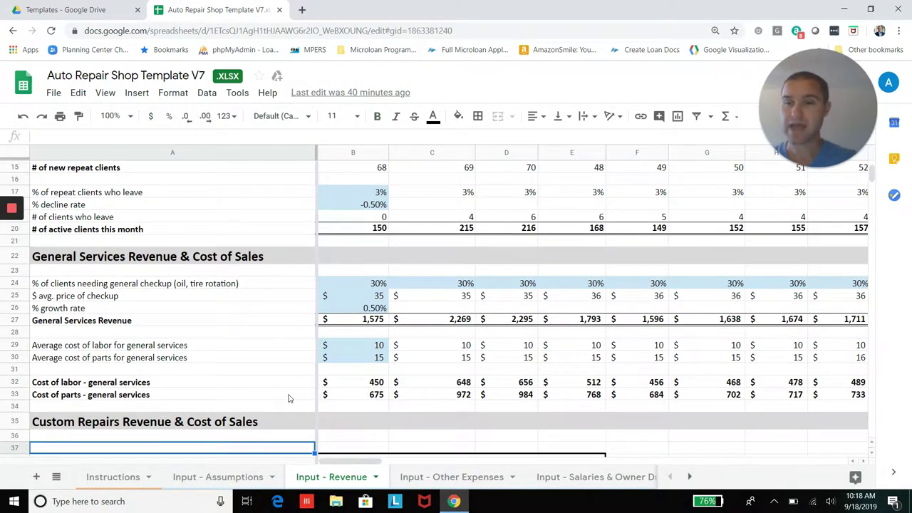
key(Down)
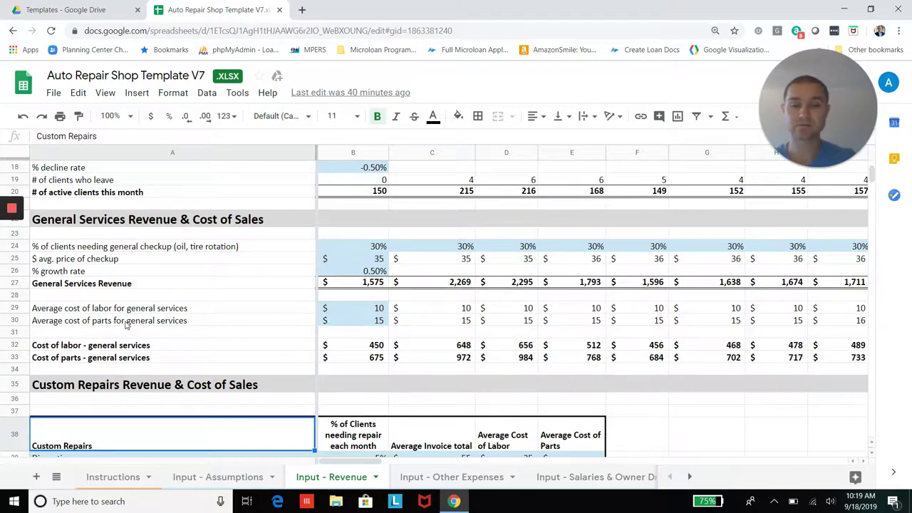
Examine the Custom Repairs table with its client percentages, average invoice totals, and labor and parts costs
key(Down)
key(Down)
key(Down)
key(Down)
key(Down)
key(Down)
key(Down)
key(Down)
key(Down)
key(Down)
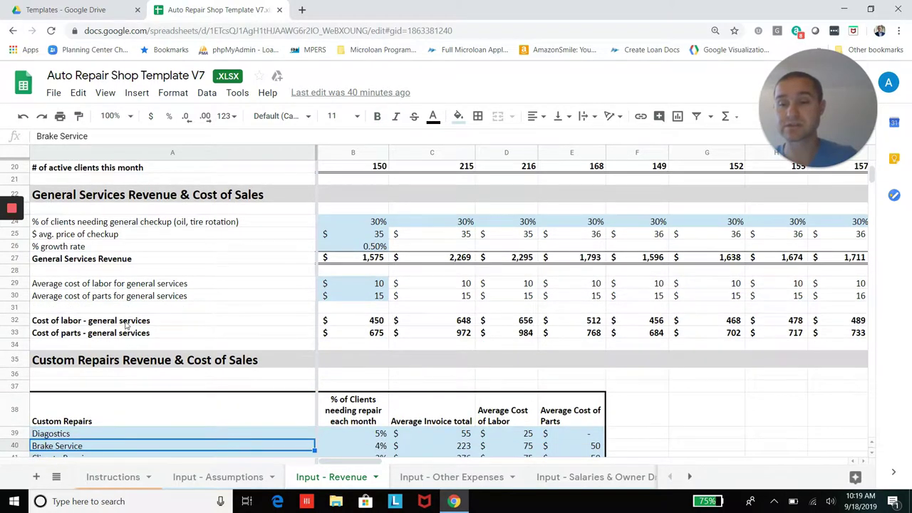
key(Down)
key(Down)
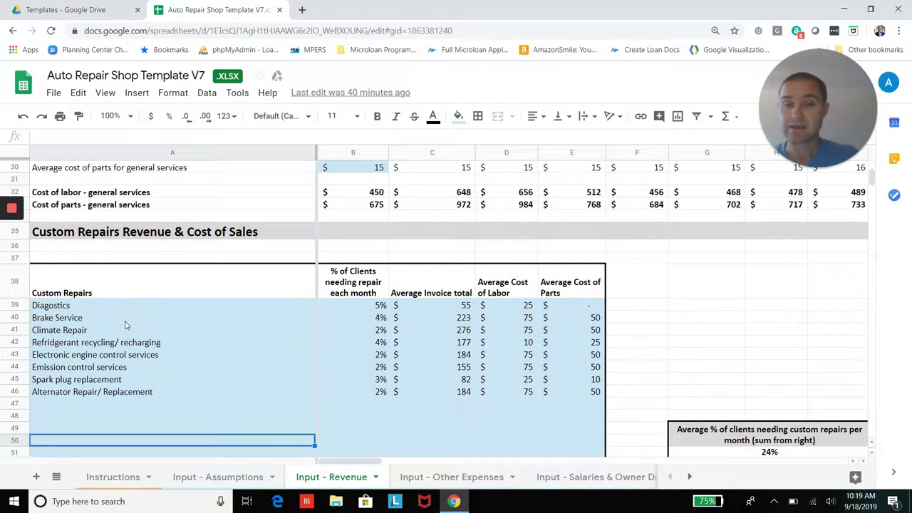
key(Down)
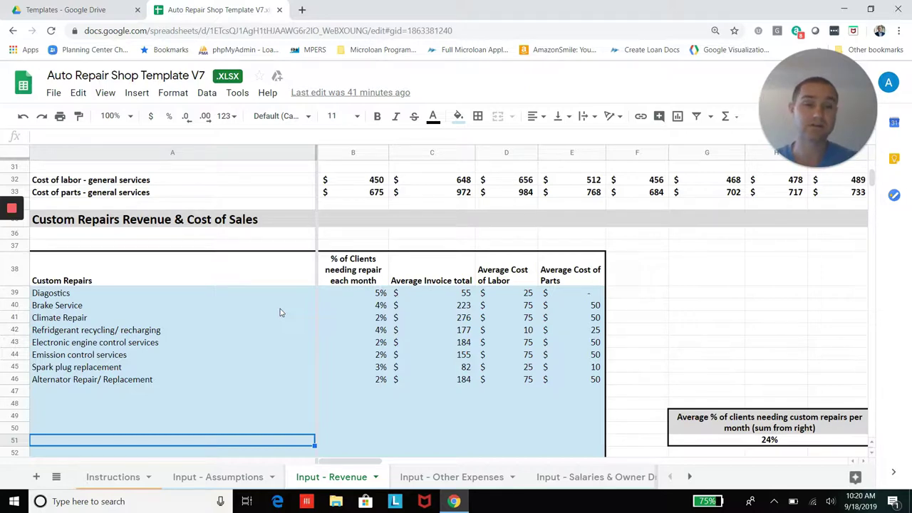
Review the custom repair revenue and cost rows, continuing through Total Revenue to the Total Cost of Sales section
key(Down)
key(Down)
key(Down)
key(Down)
key(Down)
key(Down)
key(Down)
key(Down)
key(Down)
key(Down)
key(Down)
key(Down)
key(Down)
key(Down)
key(Down)
key(Down)
key(Down)
key(Down)
key(Down)
key(Down)
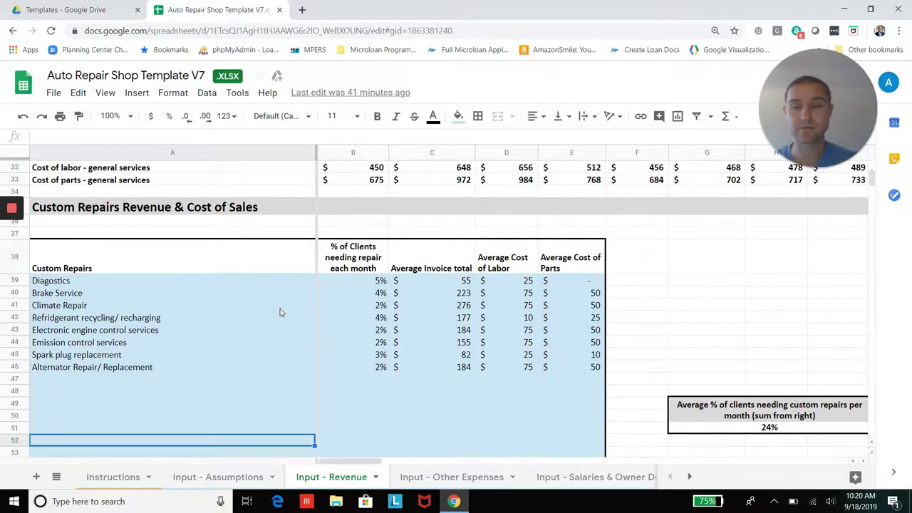
key(Down)
key(Down)
key(Down)
key(Down)
key(Down)
key(Down)
key(Down)
key(Down)
key(Down)
key(Down)
key(Down)
key(Down)
key(Down)
key(Down)
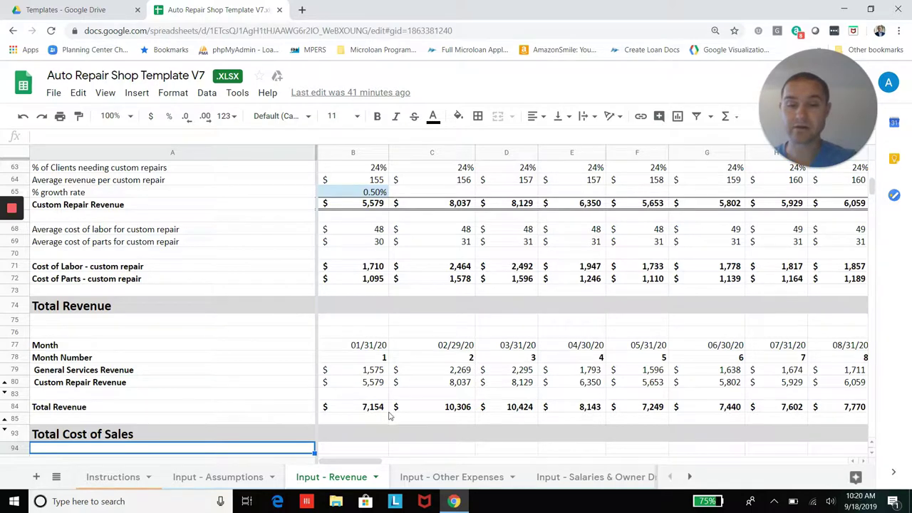
View the operating expenses on the Input - Other Expenses sheet and open the Input - Salaries & Owner Draw sheet
click(432, 481)
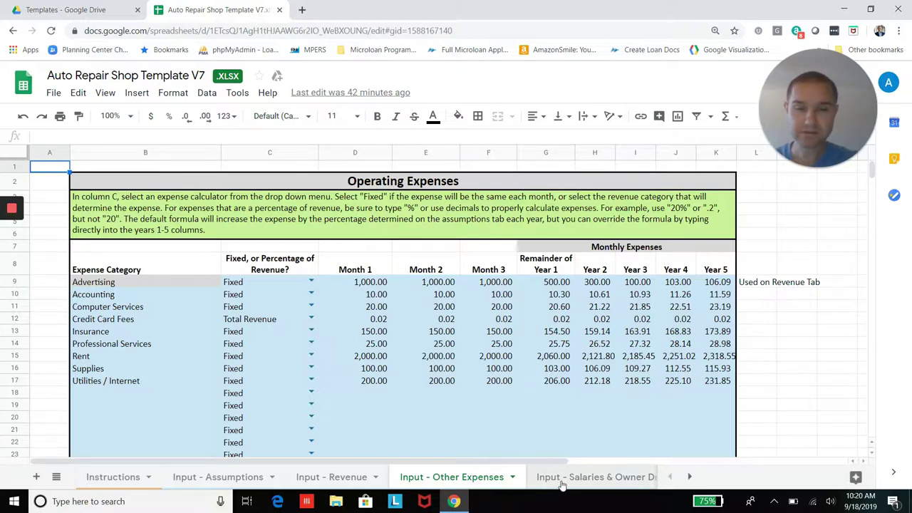
click(562, 483)
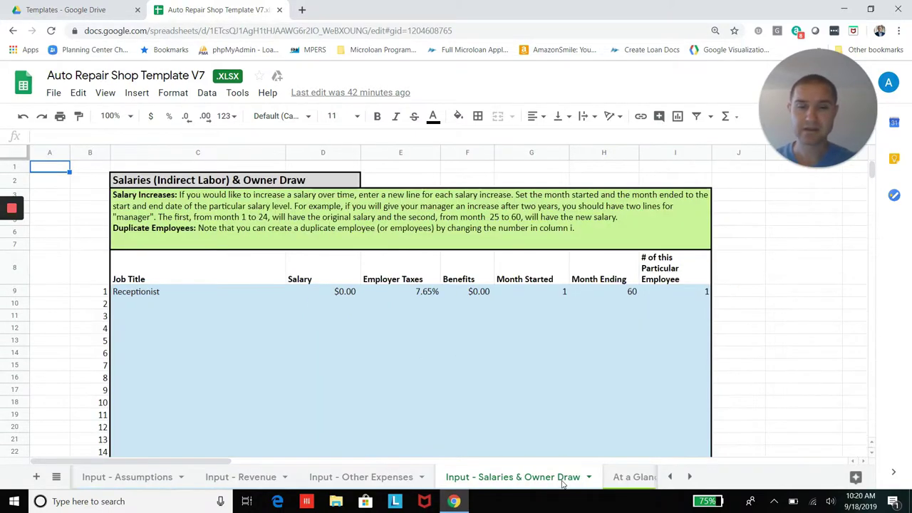